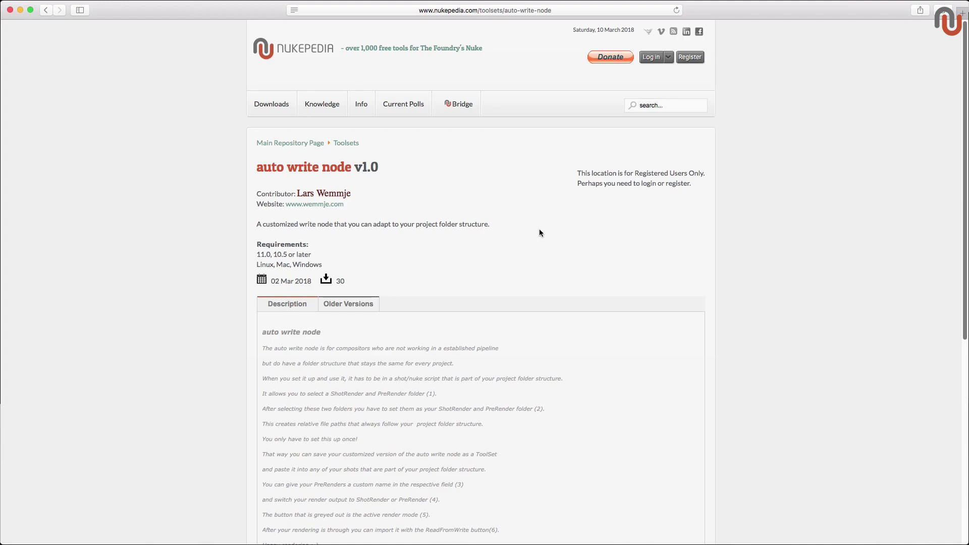
Step: Scroll the Nukepedia page down to the auto write node setup steps and properties screenshot
{"action": "scroll", "coordinate": [539, 233], "scroll_direction": "down", "scroll_amount": 10}
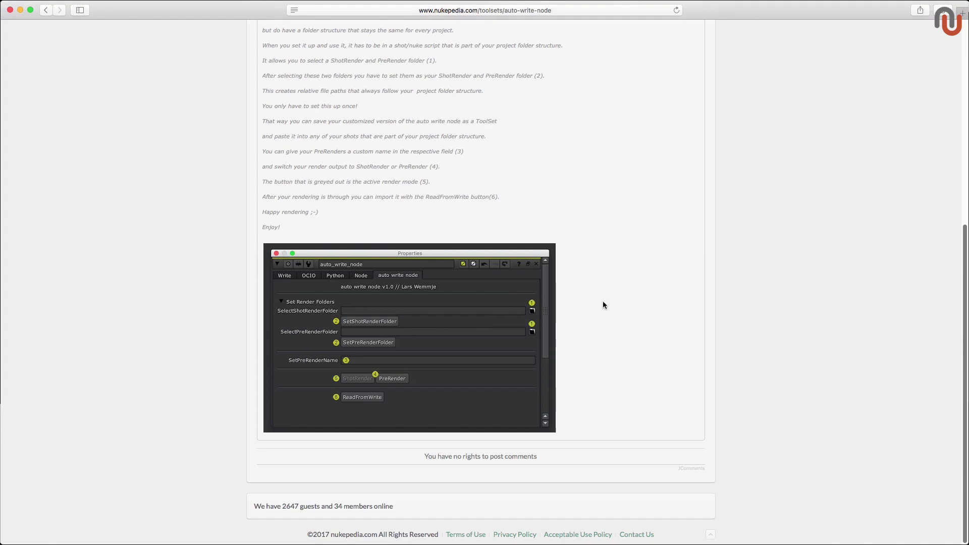
Step: Bring the Finder window with the shot folders forward, then deselect Viewer1 in the node graph
{"action": "key", "text": "super+Tab"}
{"action": "key", "text": "super+Tab"}
{"action": "key", "text": "super+Tab"}
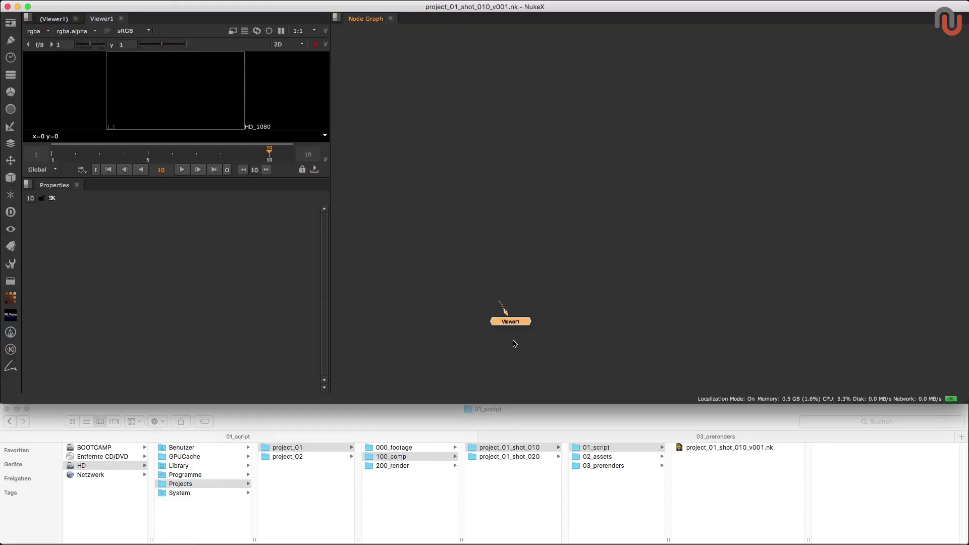
{"action": "left_click", "coordinate": [536, 216]}
Step: Add the auto_write_node and pick 200_render as ShotRender folder and 03_prerenders as PreRender folder
{"action": "left_click_drag", "start_coordinate": [584, 232], "coordinate": [423, 261]}
{"action": "double_click", "coordinate": [423, 261]}
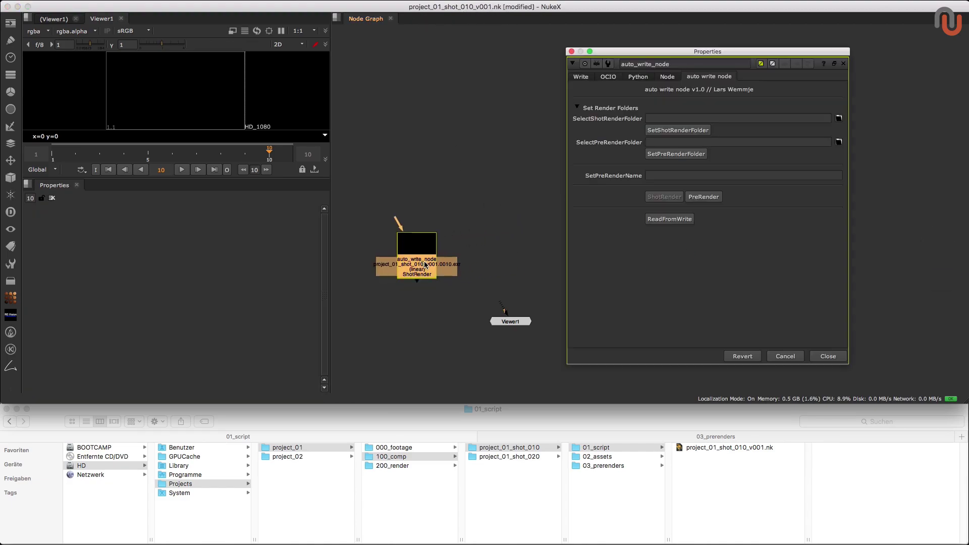
{"action": "left_click", "coordinate": [839, 118]}
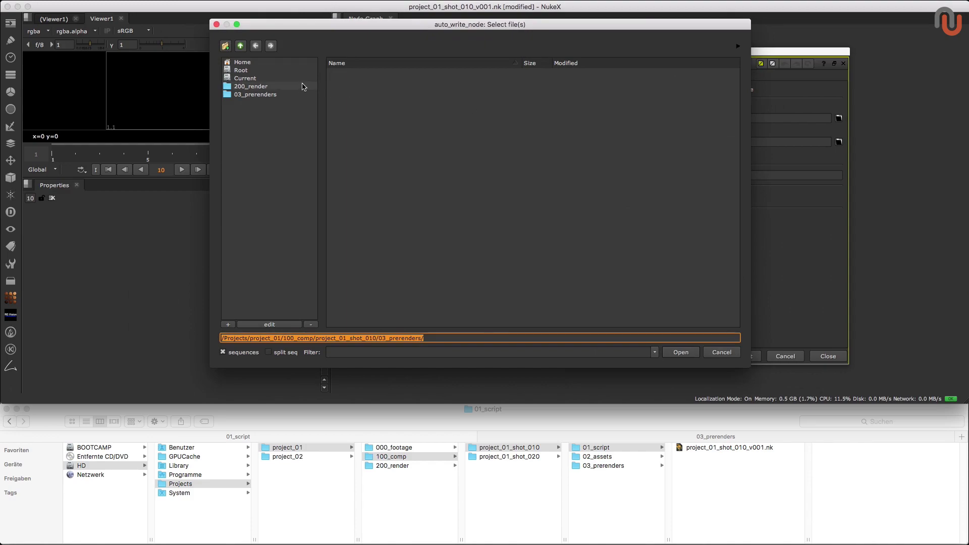
{"action": "left_click", "coordinate": [275, 87]}
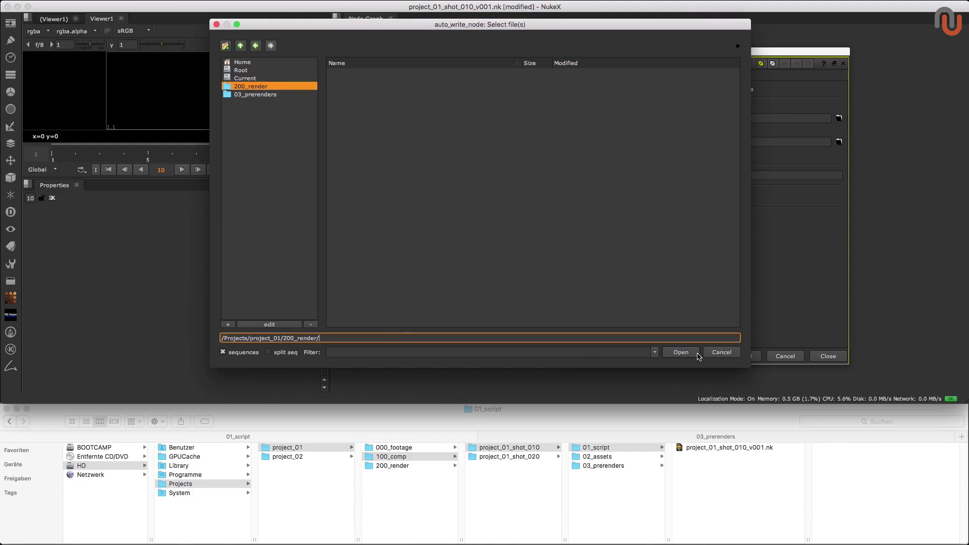
{"action": "left_click", "coordinate": [681, 352]}
{"action": "left_click", "coordinate": [840, 141]}
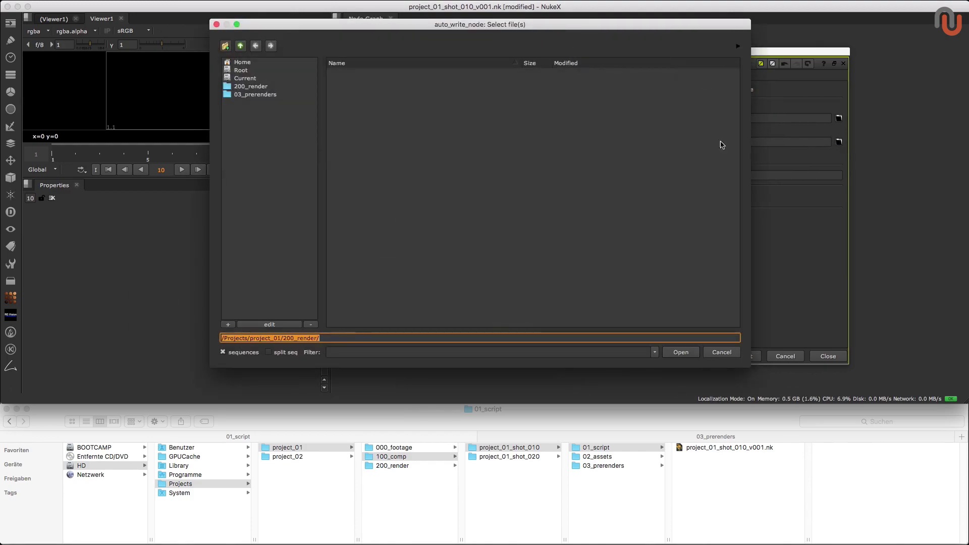
{"action": "left_click", "coordinate": [262, 95]}
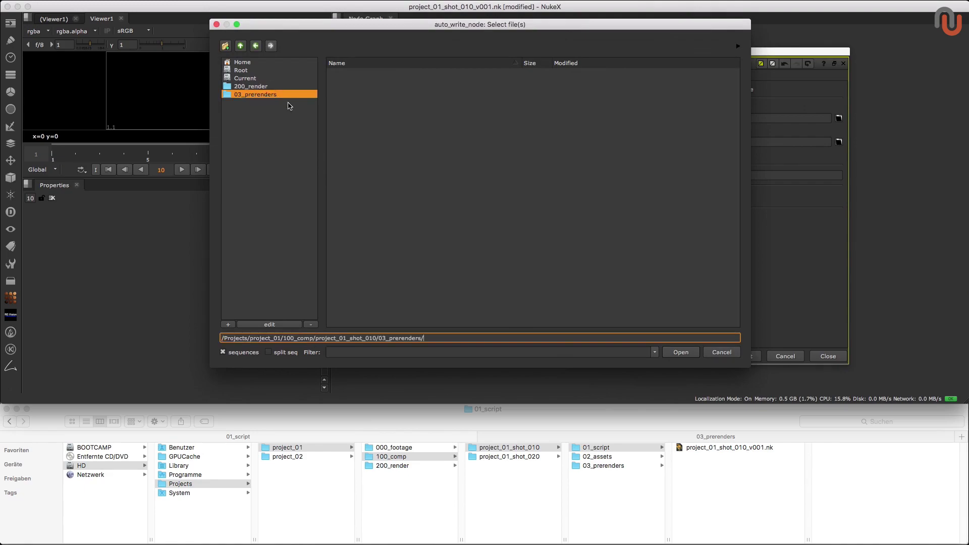
{"action": "left_click", "coordinate": [681, 353]}
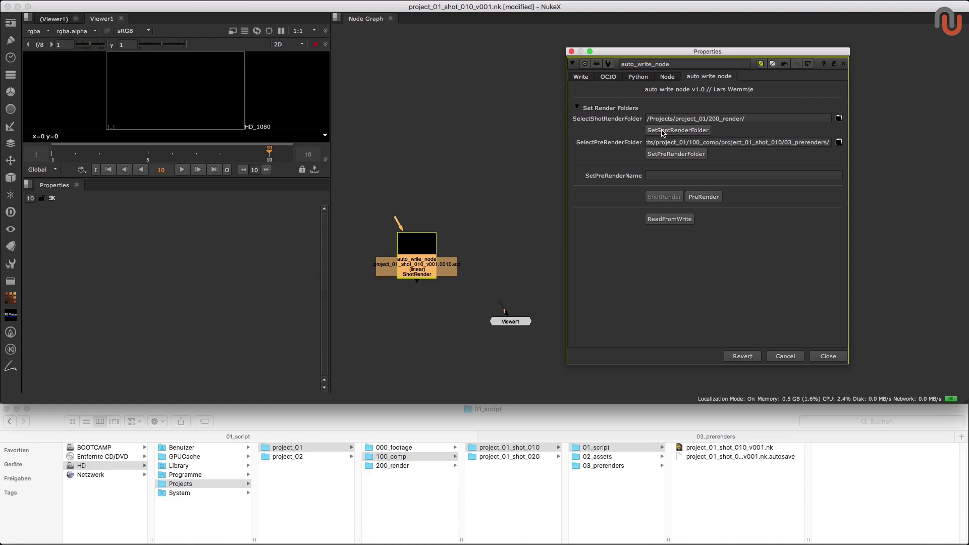
Step: Apply both folders with SetShotRenderFolder and SetPreRenderFolder, dismissing each success message
{"action": "left_click", "coordinate": [663, 133]}
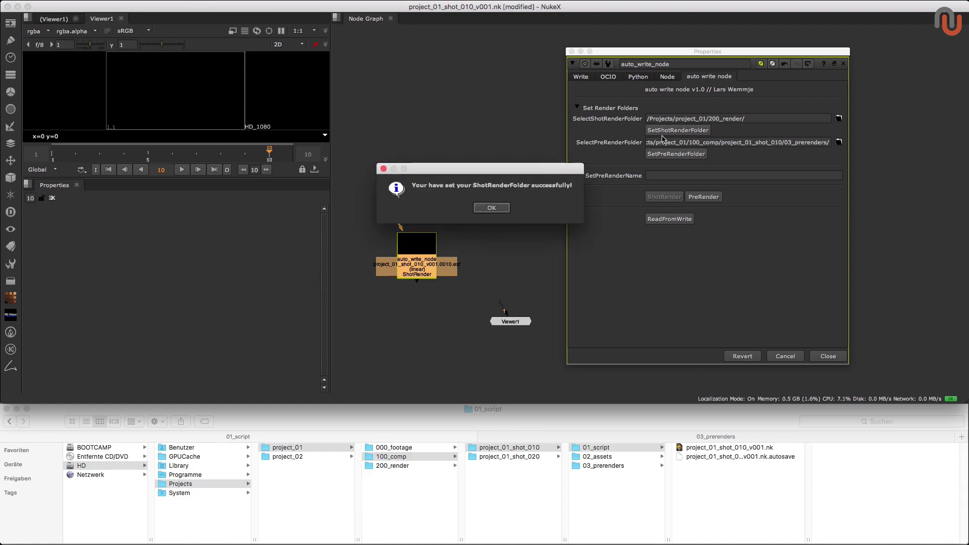
{"action": "left_click", "coordinate": [494, 207]}
{"action": "left_click", "coordinate": [658, 154]}
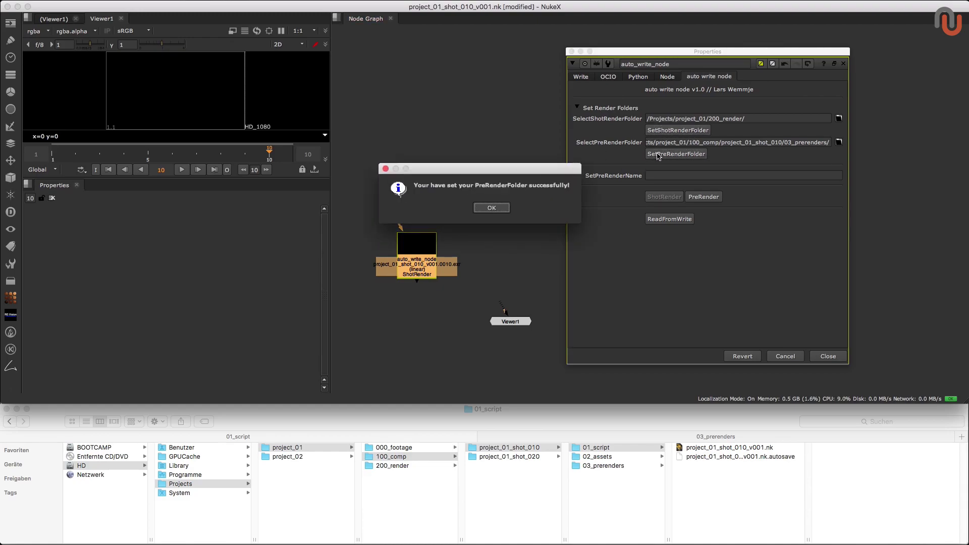
{"action": "left_click_drag", "start_coordinate": [525, 168], "coordinate": [493, 141]}
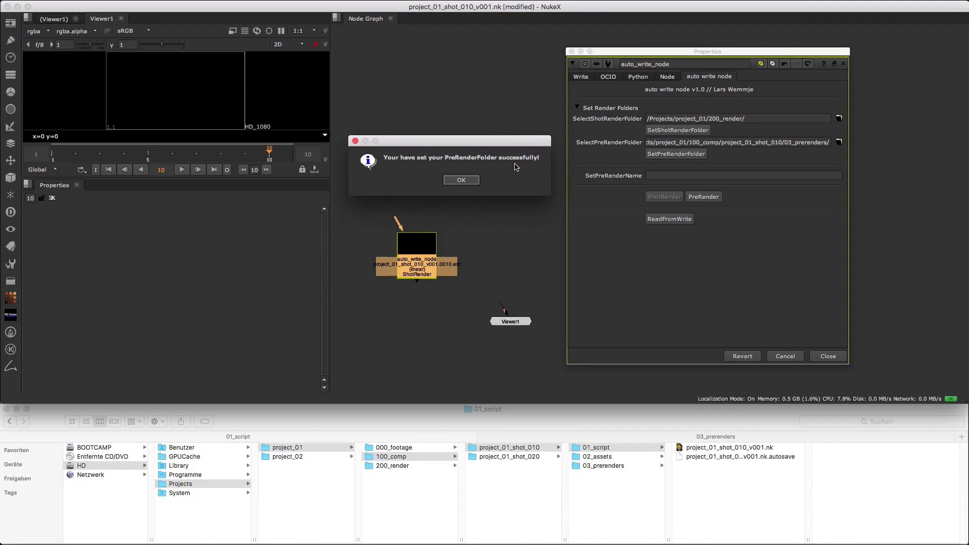
{"action": "left_click", "coordinate": [465, 180]}
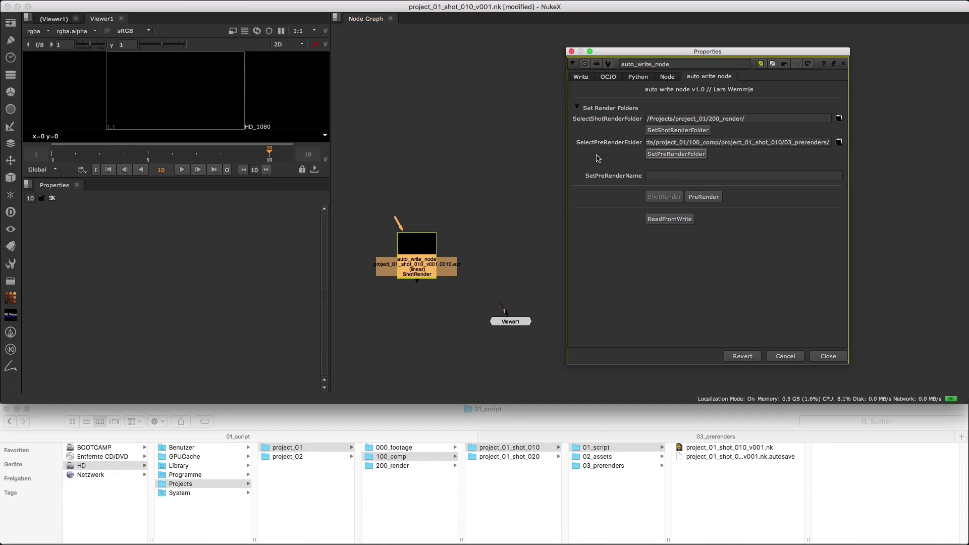
Step: Collapse the Set Render Folders section, enter 'PreRender' as the pre-render name, and deselect the node
{"action": "left_click", "coordinate": [578, 109]}
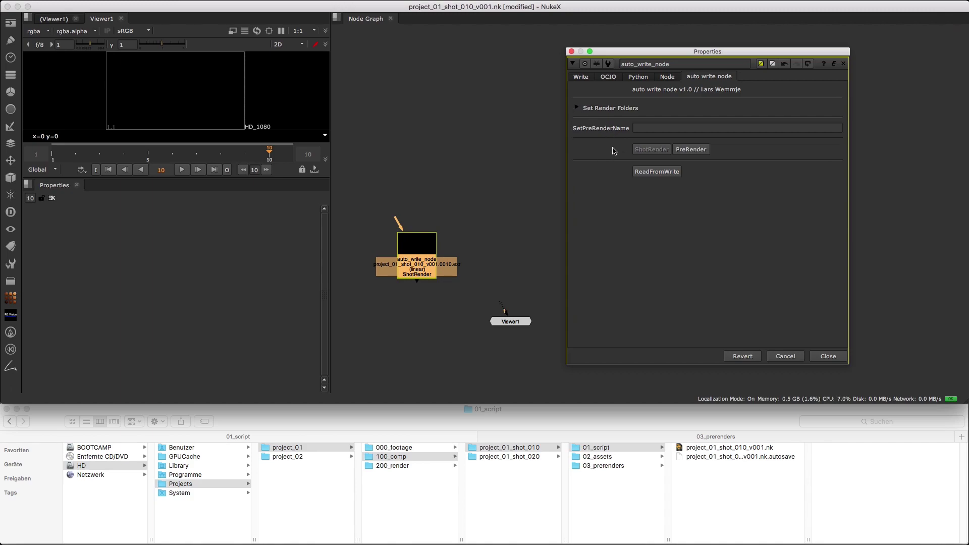
{"action": "left_click", "coordinate": [640, 129]}
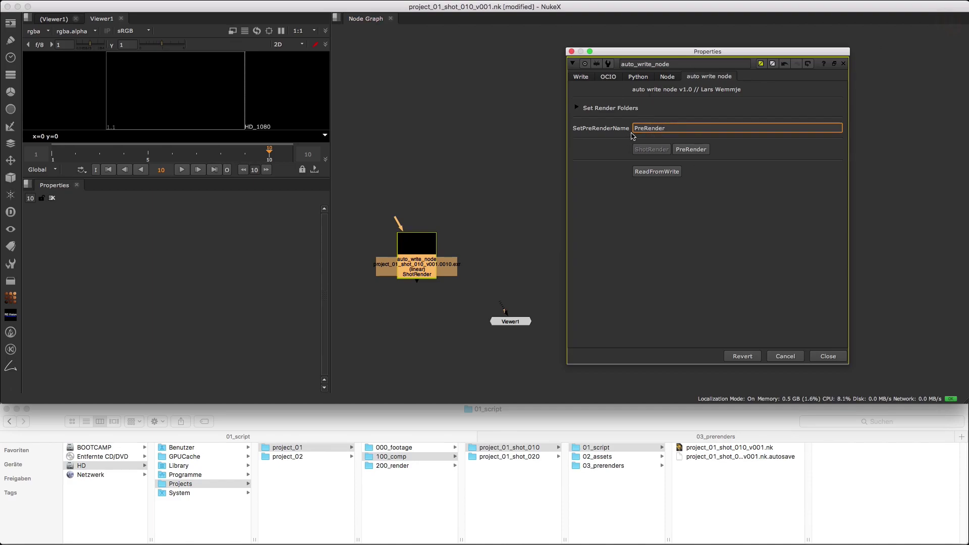
{"action": "left_click", "coordinate": [712, 195]}
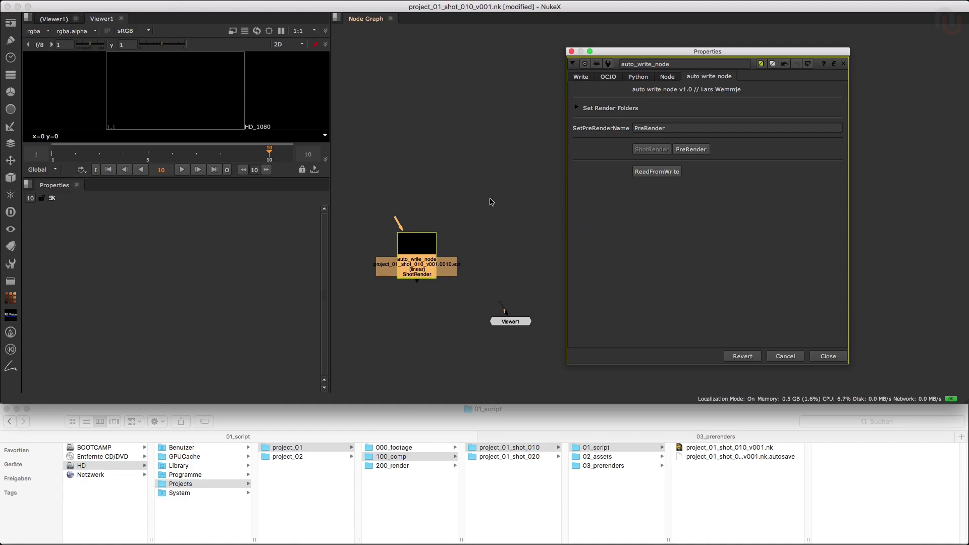
{"action": "left_click", "coordinate": [427, 183]}
Step: Connect a new CheckerBoard1 into the auto_write_node and render frames 1-10
{"action": "key", "text": "Tab"}
{"action": "type", "text": "ch"}
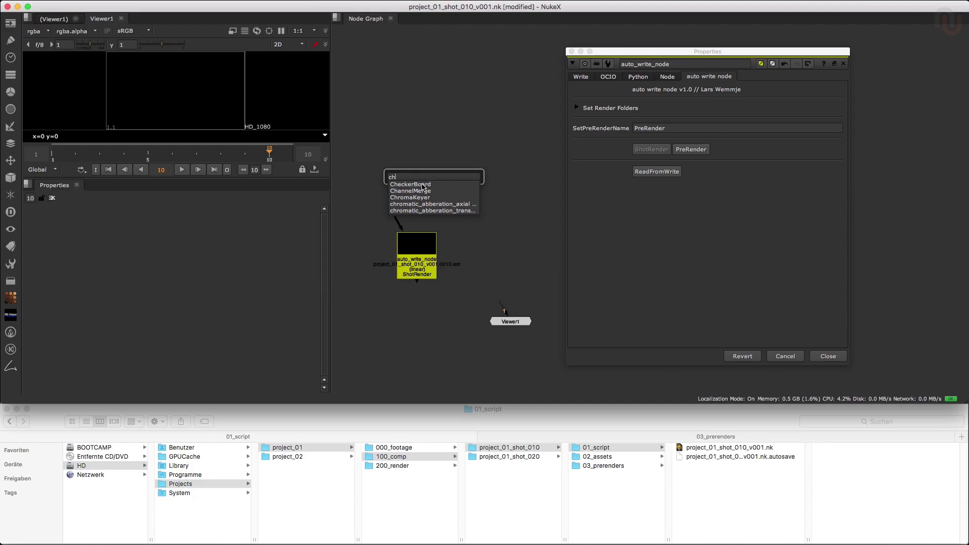
{"action": "left_click", "coordinate": [423, 186]}
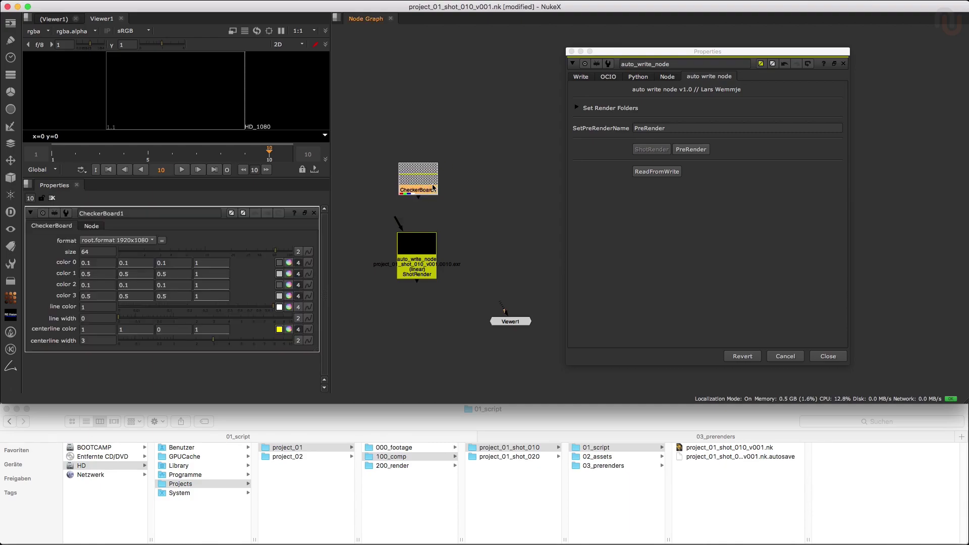
{"action": "left_click_drag", "start_coordinate": [407, 214], "coordinate": [417, 186]}
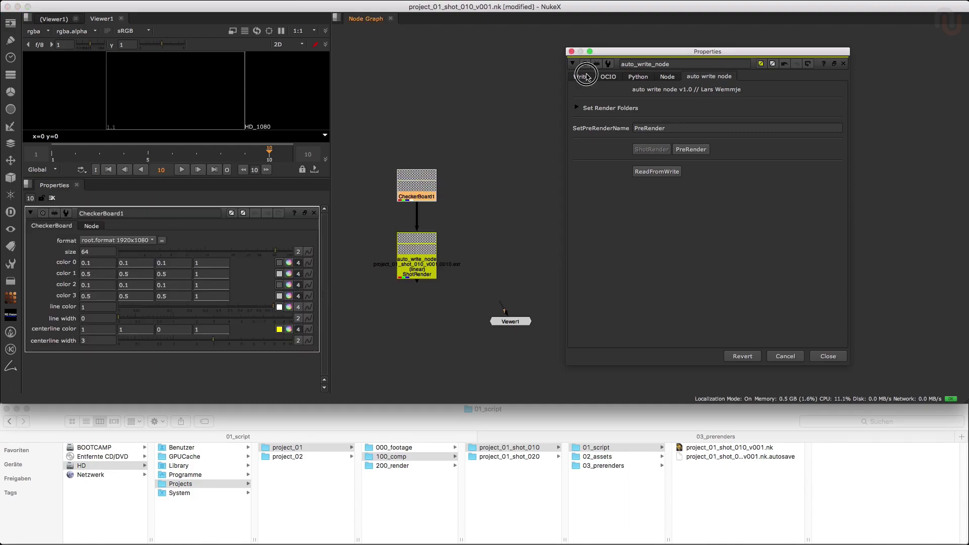
{"action": "left_click", "coordinate": [580, 76]}
{"action": "left_click", "coordinate": [677, 299]}
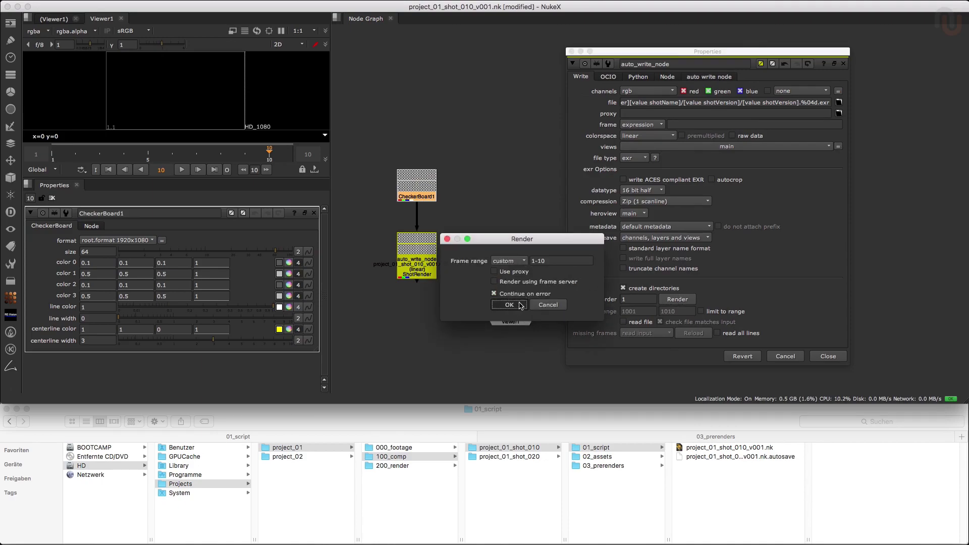
{"action": "key", "text": "Return"}
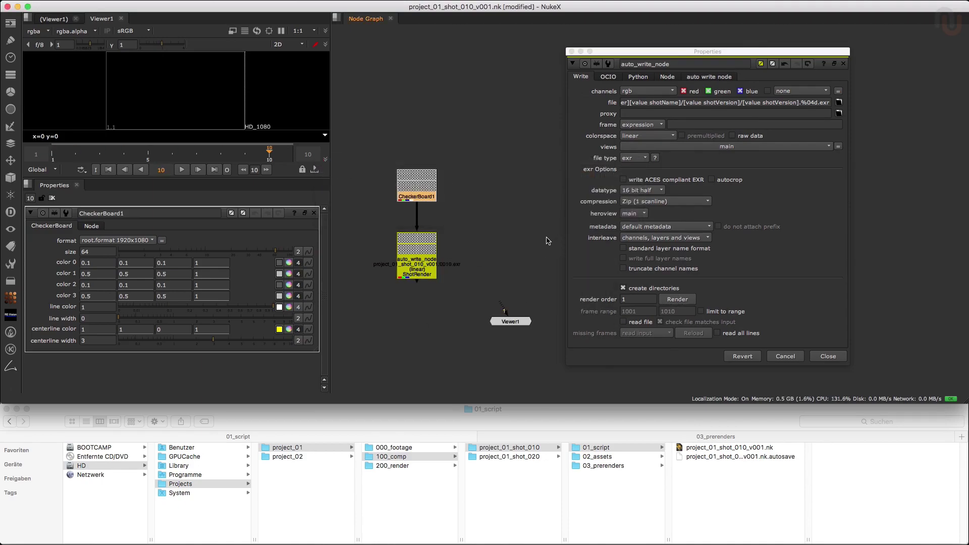
Step: Close the CheckerBoard1 settings and place a Read1 node to the right of the auto_write_node
{"action": "left_click", "coordinate": [314, 213]}
{"action": "left_click", "coordinate": [718, 77]}
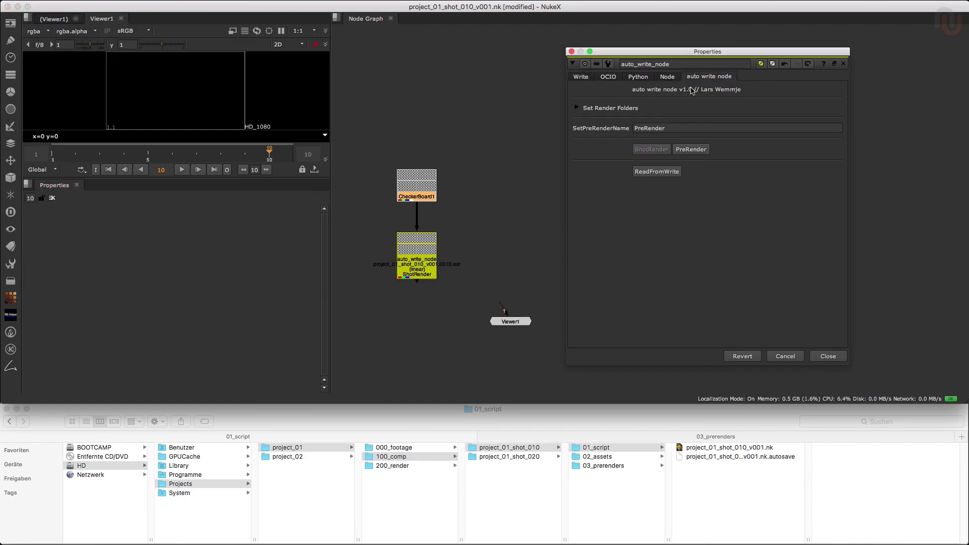
{"action": "left_click", "coordinate": [626, 213]}
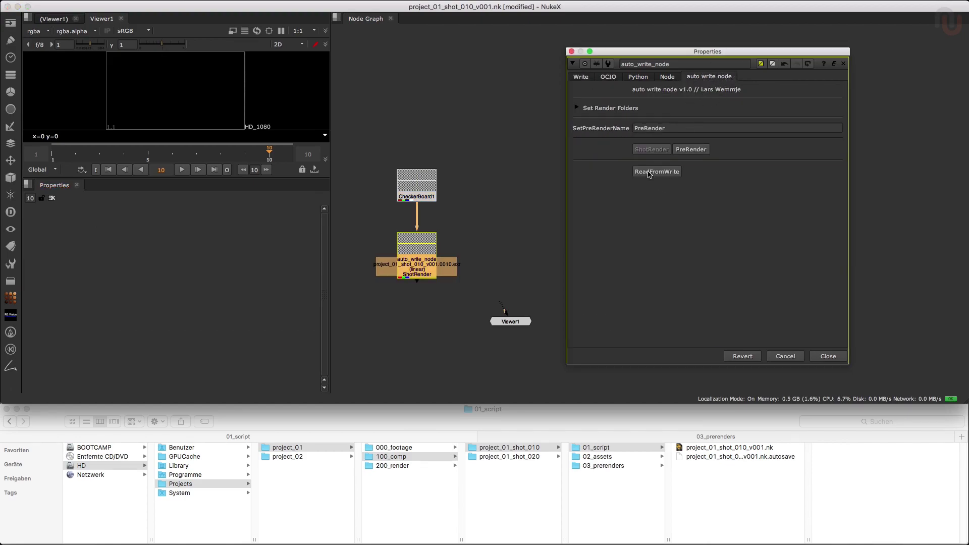
{"action": "left_click", "coordinate": [665, 173]}
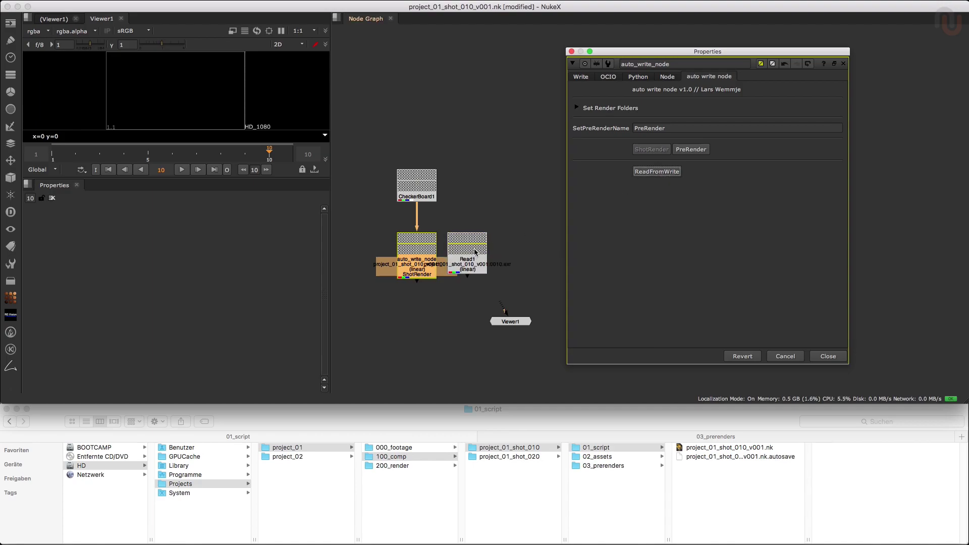
{"action": "left_click", "coordinate": [515, 252]}
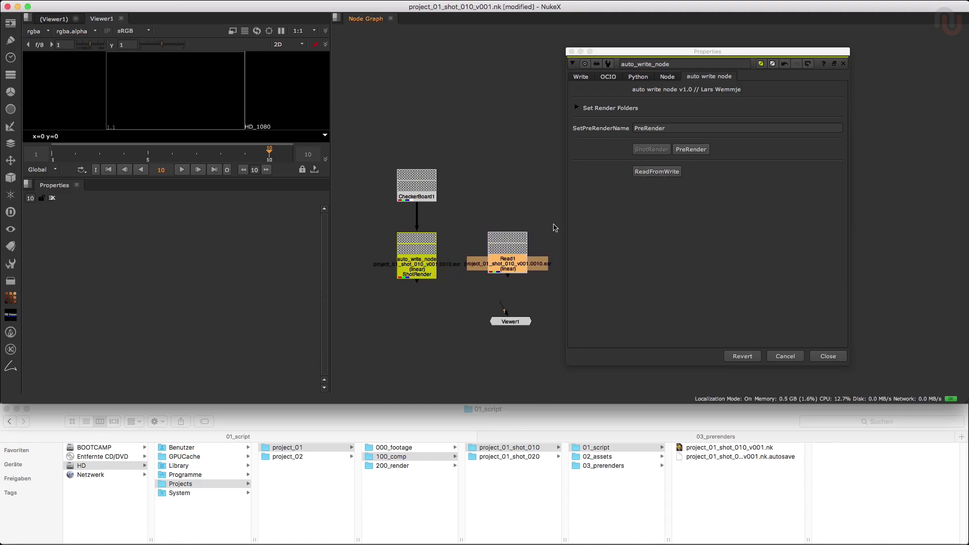
{"action": "left_click", "coordinate": [624, 203]}
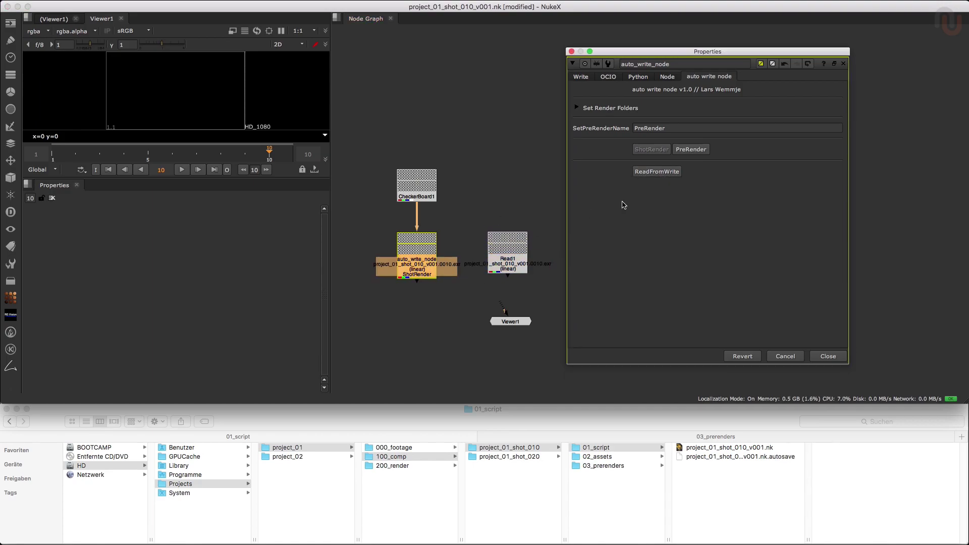
{"action": "left_click", "coordinate": [504, 204]}
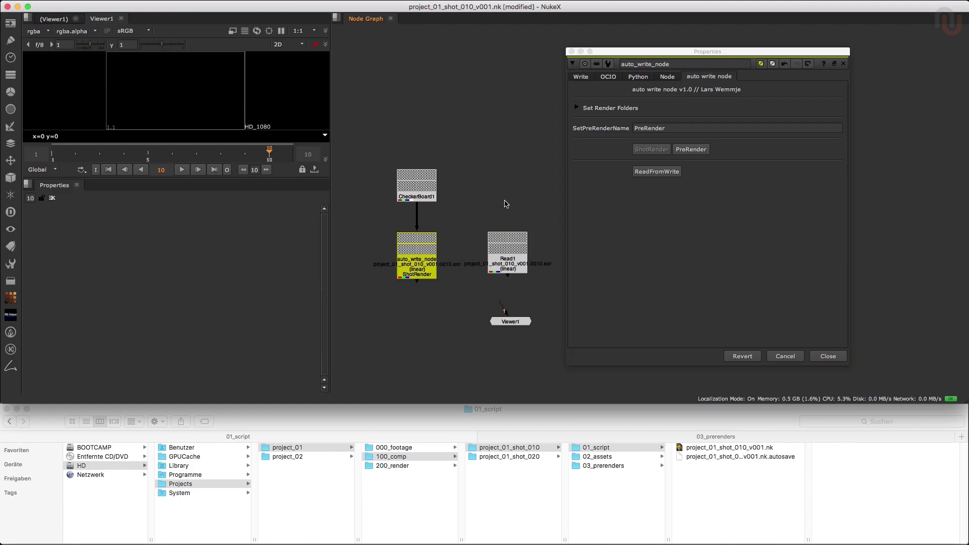
Step: Open project settings and Read1's properties to check its file path and 1–10 frame range
{"action": "key", "text": "s"}
{"action": "left_click_drag", "start_coordinate": [324, 251], "coordinate": [311, 306]}
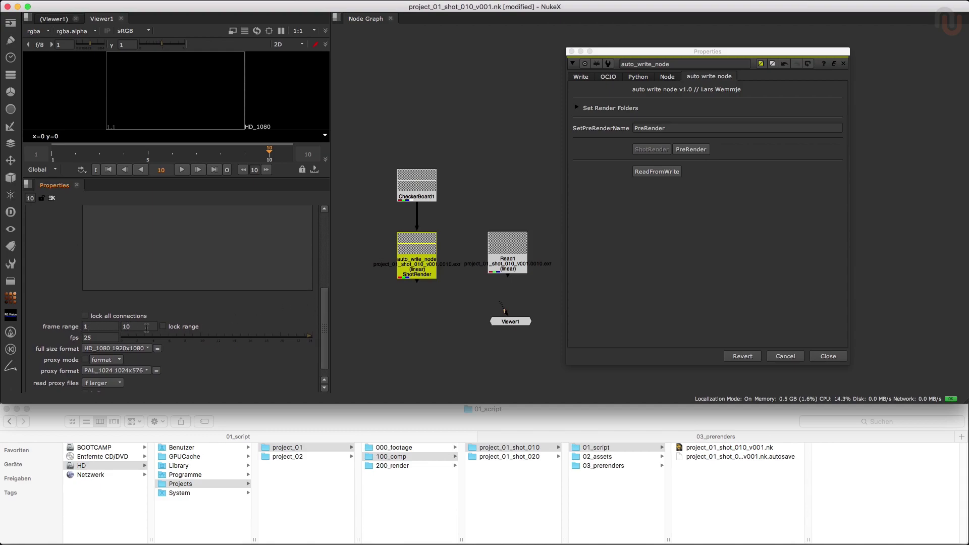
{"action": "double_click", "coordinate": [498, 254]}
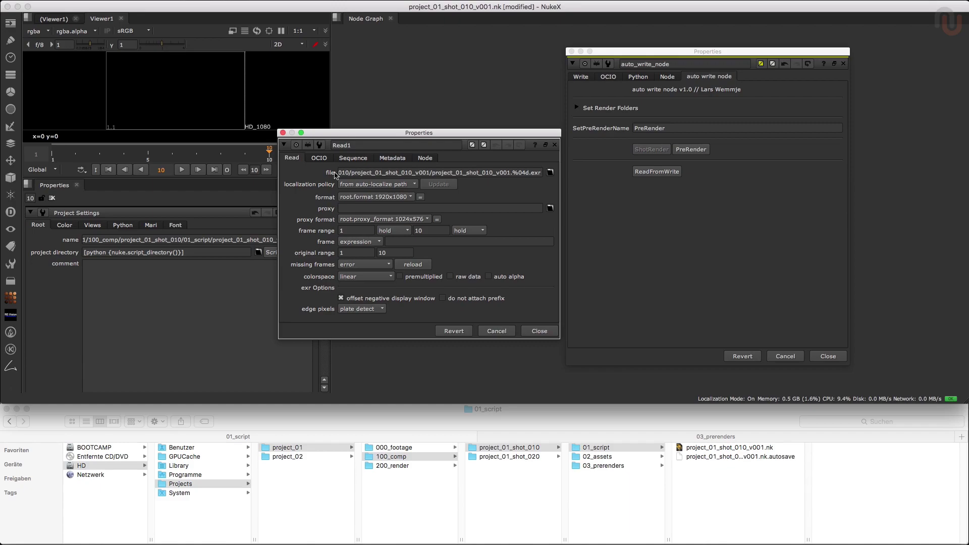
{"action": "left_click_drag", "start_coordinate": [346, 134], "coordinate": [400, 93]}
{"action": "left_click", "coordinate": [324, 275]}
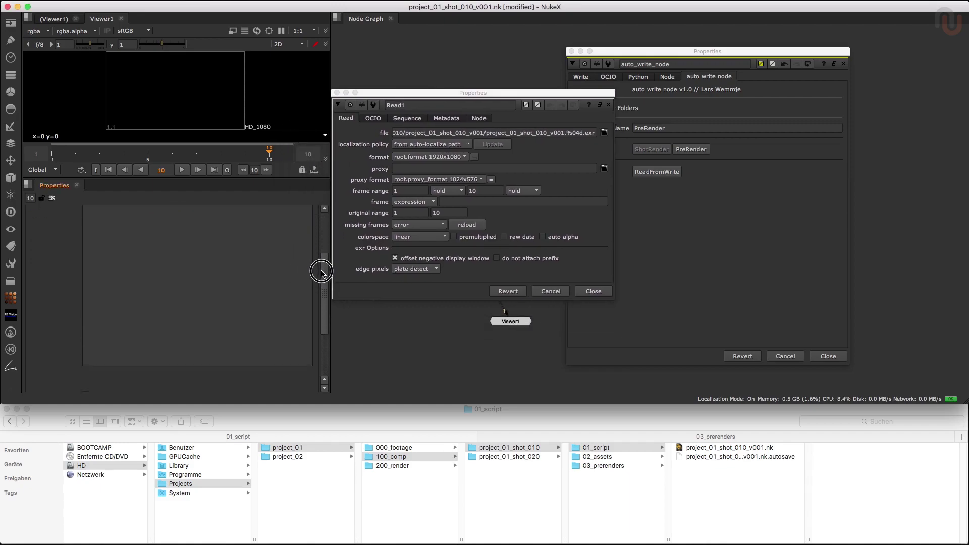
{"action": "scroll", "coordinate": [323, 275], "scroll_direction": "down", "scroll_amount": 4}
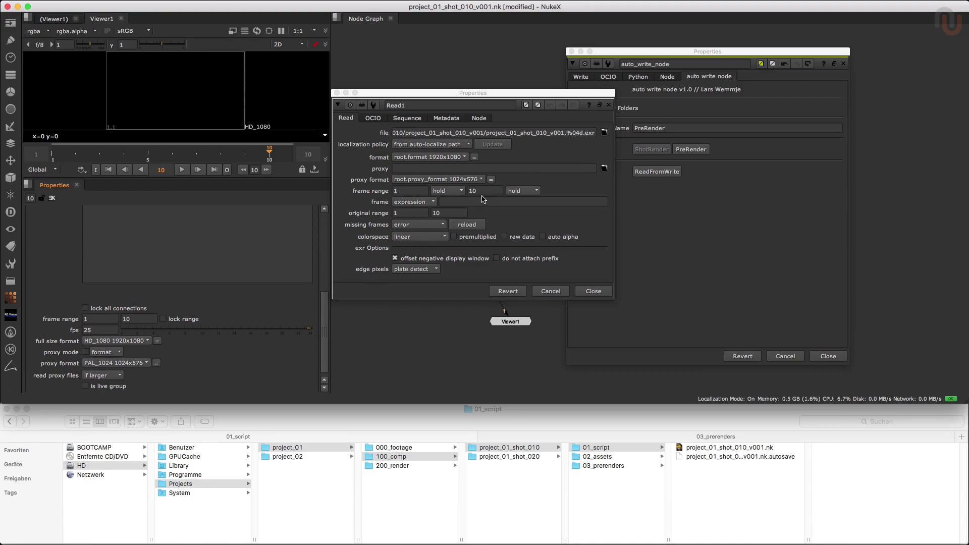
{"action": "left_click", "coordinate": [419, 192]}
{"action": "left_click", "coordinate": [476, 192]}
Step: Close Read1's properties, select the auto_write_node, and cancel the Read File(s) browser
{"action": "left_click", "coordinate": [336, 93]}
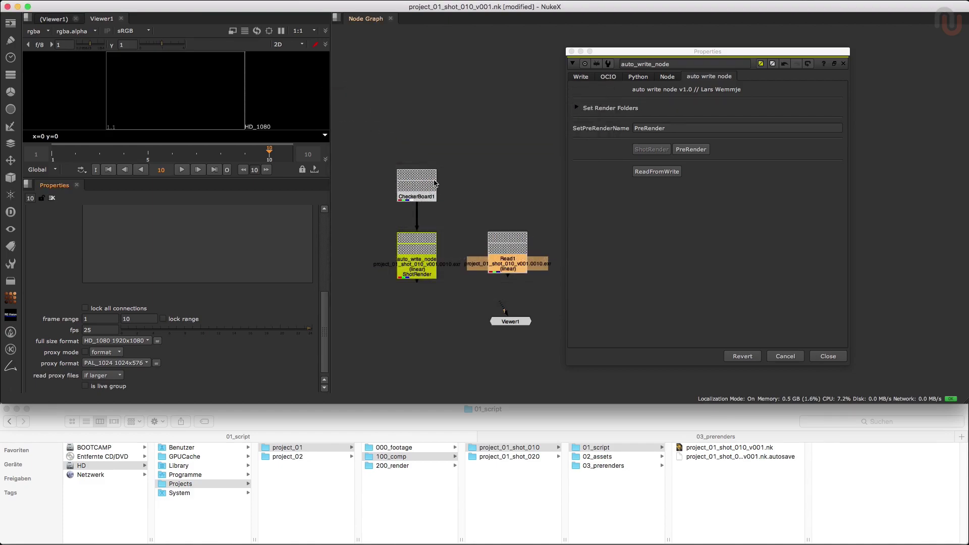
{"action": "left_click", "coordinate": [420, 250]}
{"action": "key", "text": "r"}
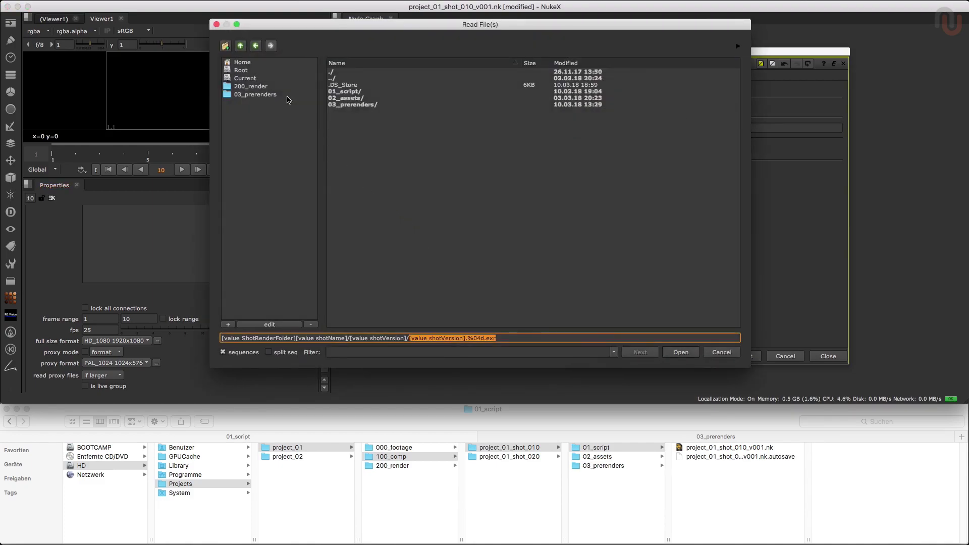
{"action": "left_click", "coordinate": [217, 25]}
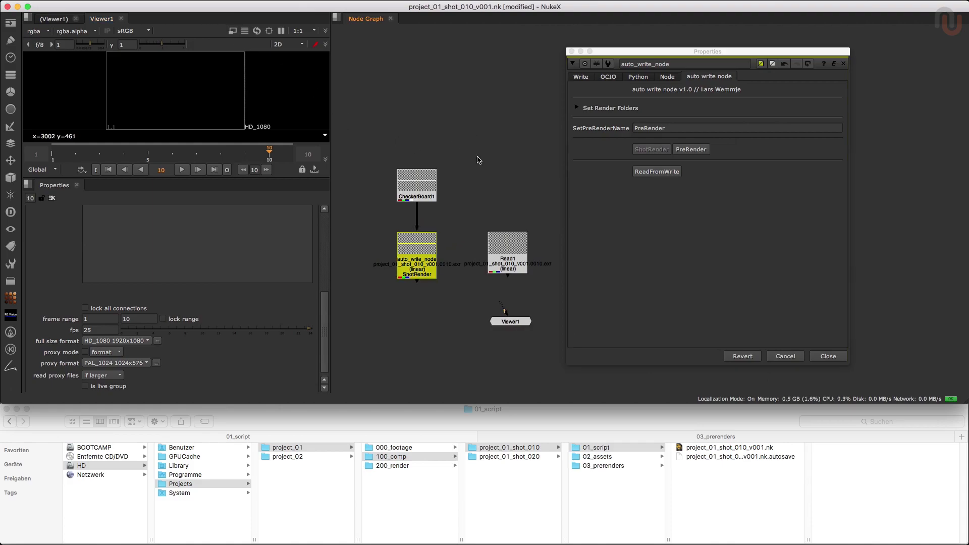
Step: Paste the auto_write_node onto the link between CheckerBoard1 and Viewer1 in the shot_030 script
{"action": "left_click", "coordinate": [417, 267]}
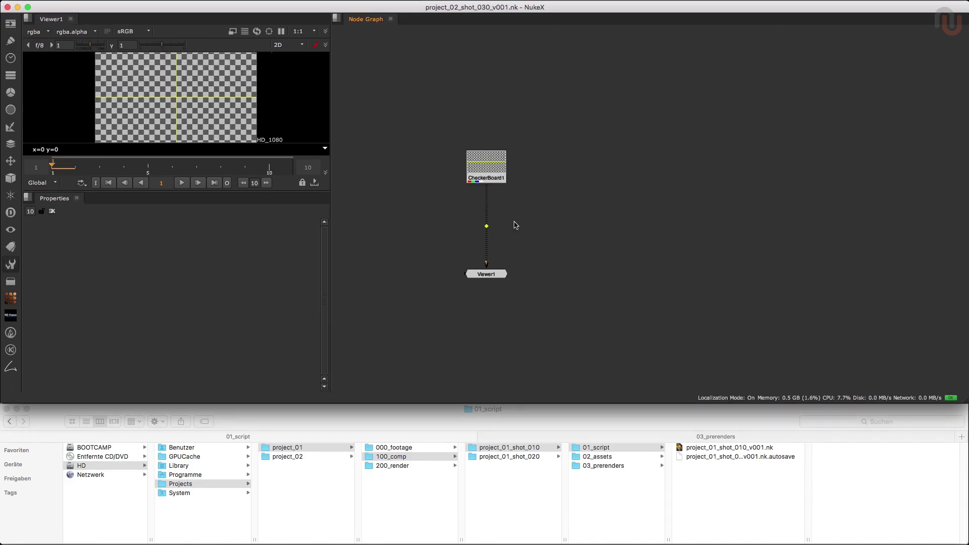
{"action": "key", "text": "ctrl+v"}
{"action": "left_click_drag", "start_coordinate": [504, 227], "coordinate": [497, 239]}
{"action": "left_click", "coordinate": [475, 85]}
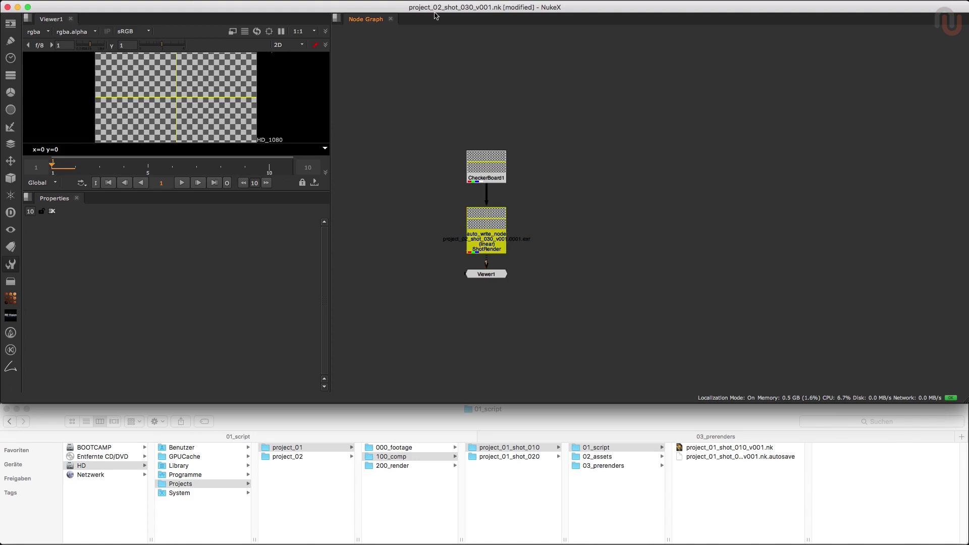
Step: Switch the pasted auto_write_node to PreRender output and confirm
{"action": "double_click", "coordinate": [489, 243]}
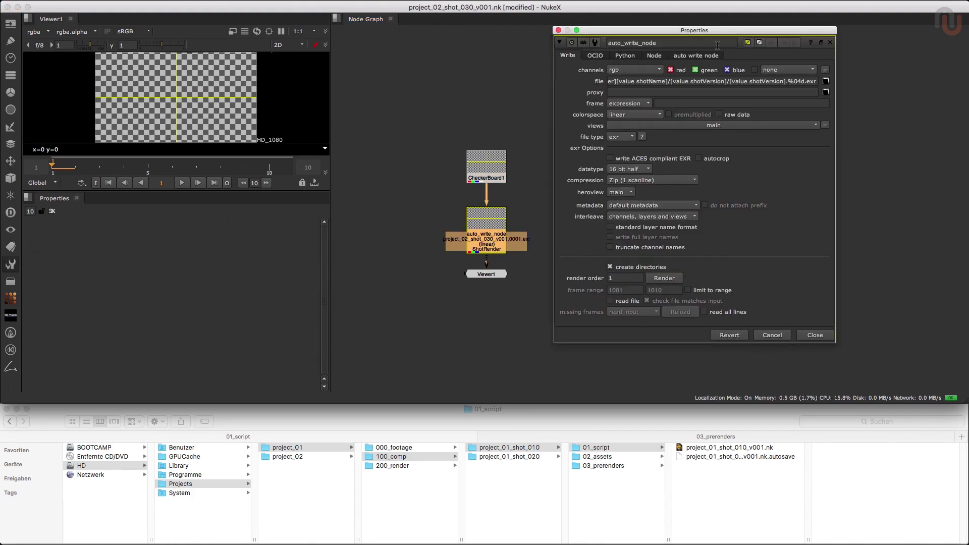
{"action": "left_click", "coordinate": [702, 56]}
{"action": "left_click", "coordinate": [679, 129]}
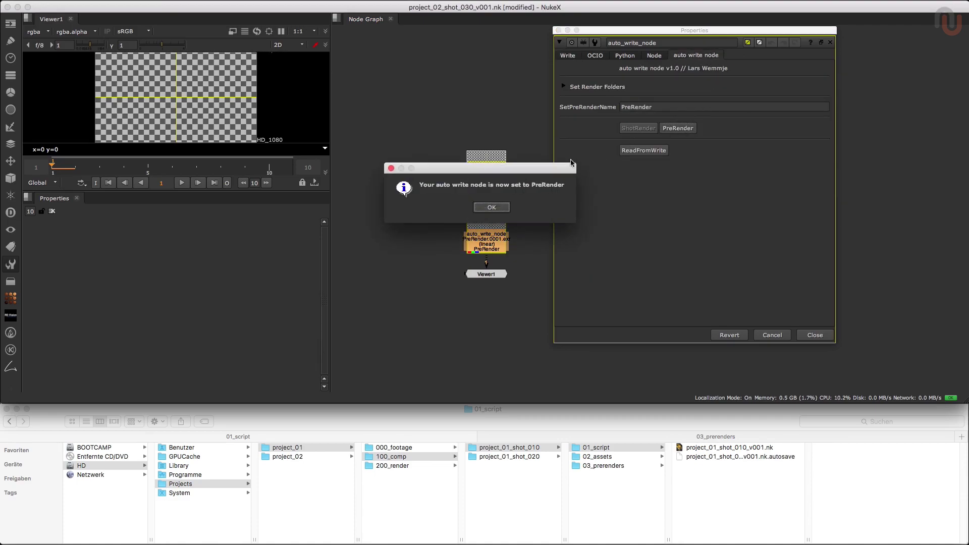
{"action": "left_click", "coordinate": [492, 207]}
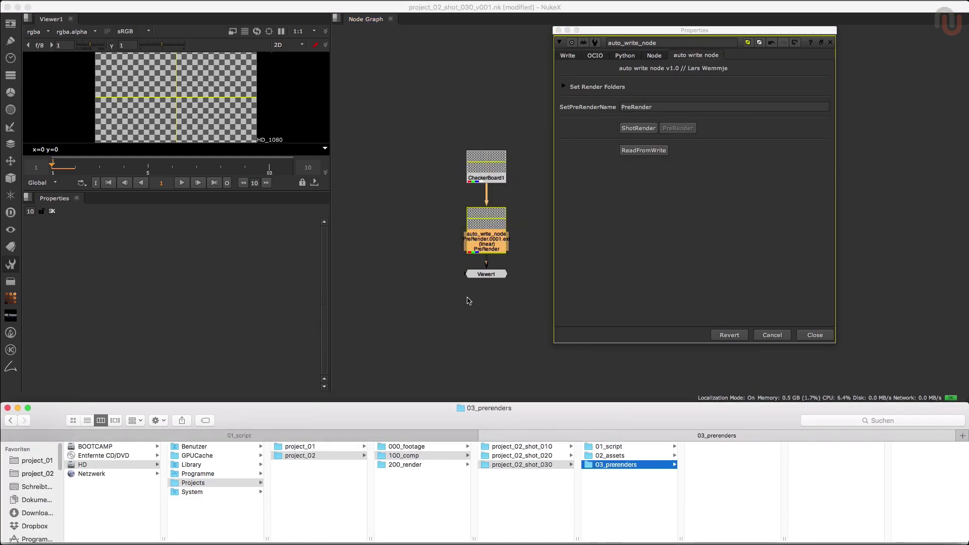
Step: Render the PreRender sequence for frames 1 to 10 from the Write tab
{"action": "left_click", "coordinate": [472, 301]}
{"action": "left_click", "coordinate": [568, 56]}
{"action": "left_click", "coordinate": [664, 278]}
{"action": "left_click", "coordinate": [510, 305]}
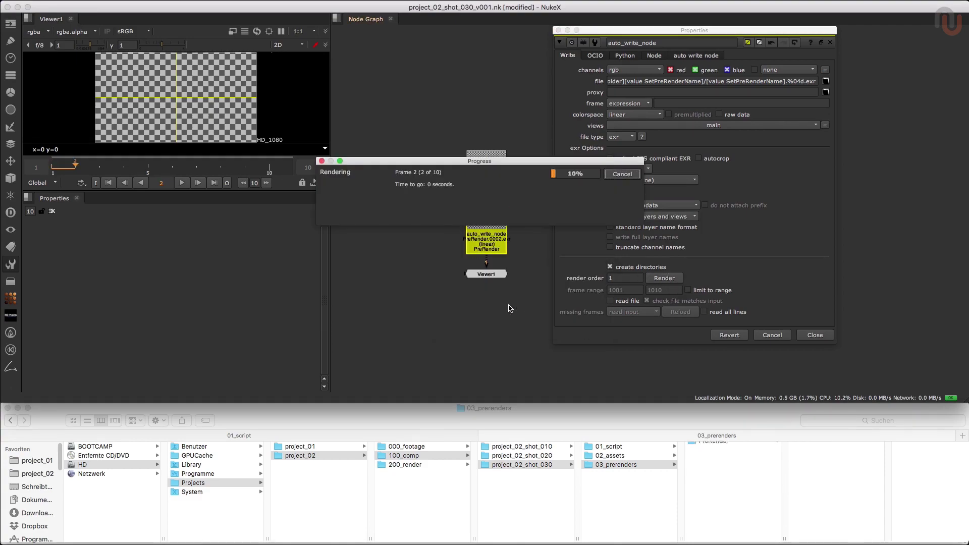
Step: Check 03_prerenders/PreRender in Finder for the rendered frames, then go to 200_render
{"action": "left_click", "coordinate": [685, 426]}
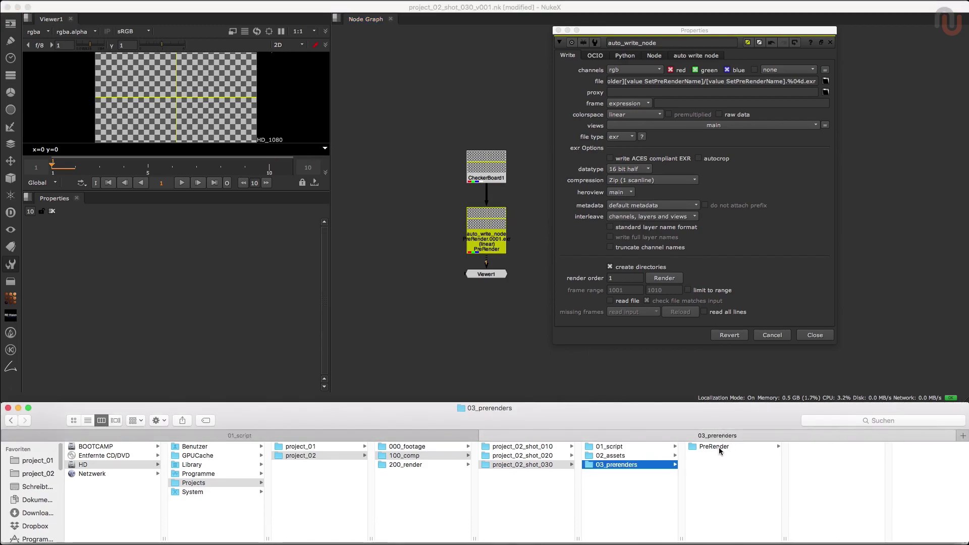
{"action": "left_click", "coordinate": [716, 450]}
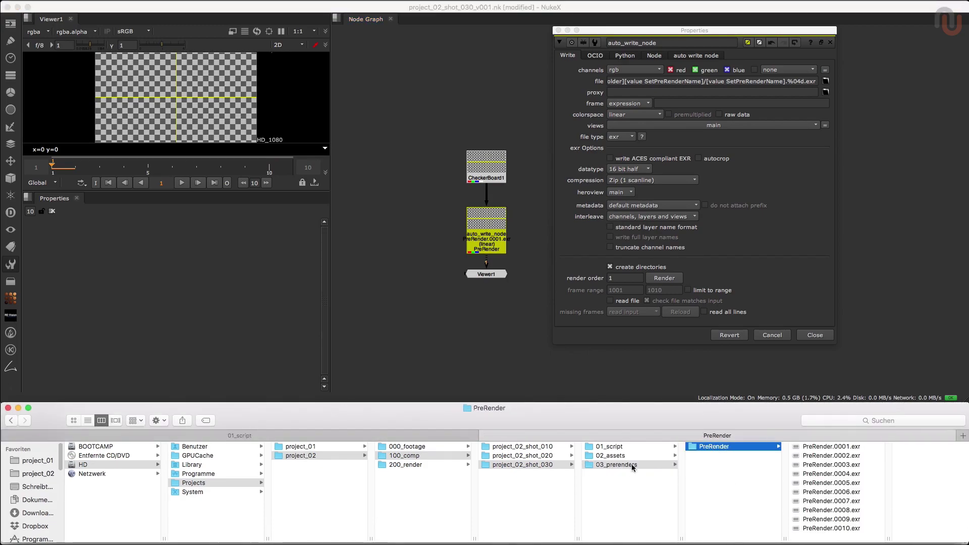
{"action": "left_click", "coordinate": [435, 464]}
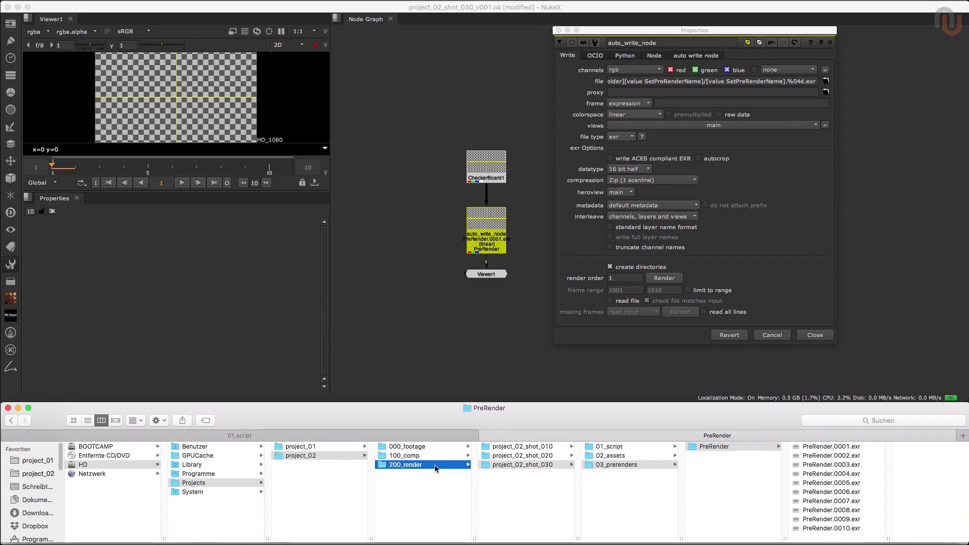
Step: Switch the node back to ShotRender output and render the sequence
{"action": "left_click", "coordinate": [688, 56]}
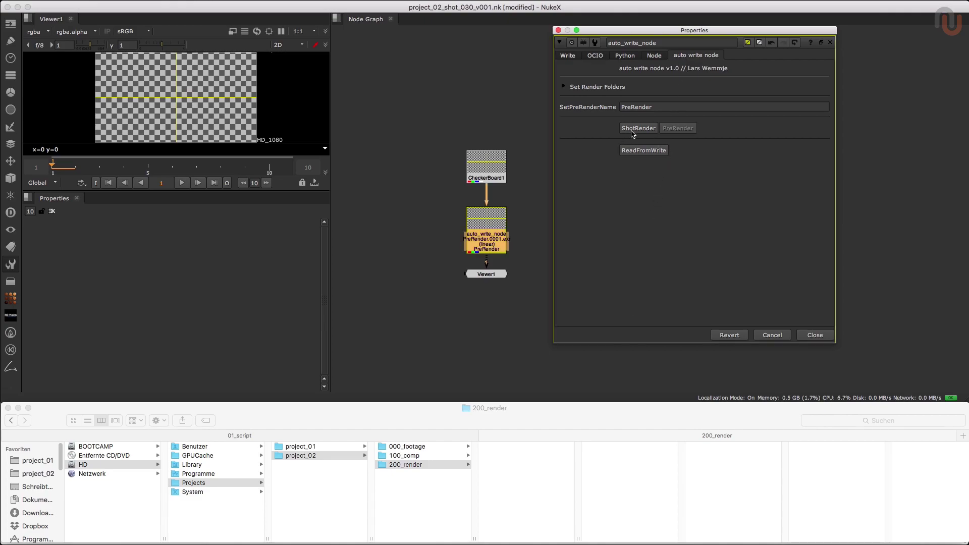
{"action": "left_click", "coordinate": [638, 129]}
{"action": "left_click", "coordinate": [493, 207]}
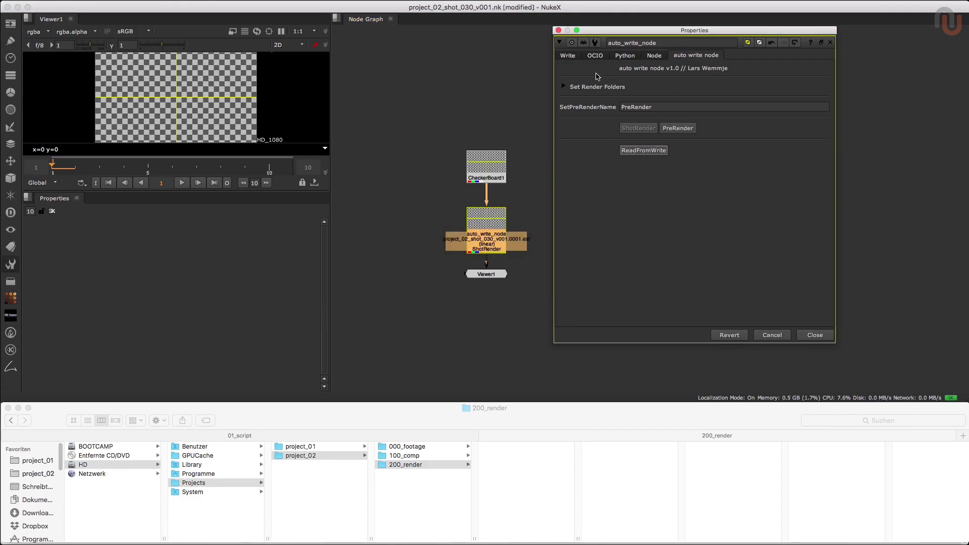
{"action": "left_click", "coordinate": [567, 55]}
{"action": "left_click", "coordinate": [670, 278]}
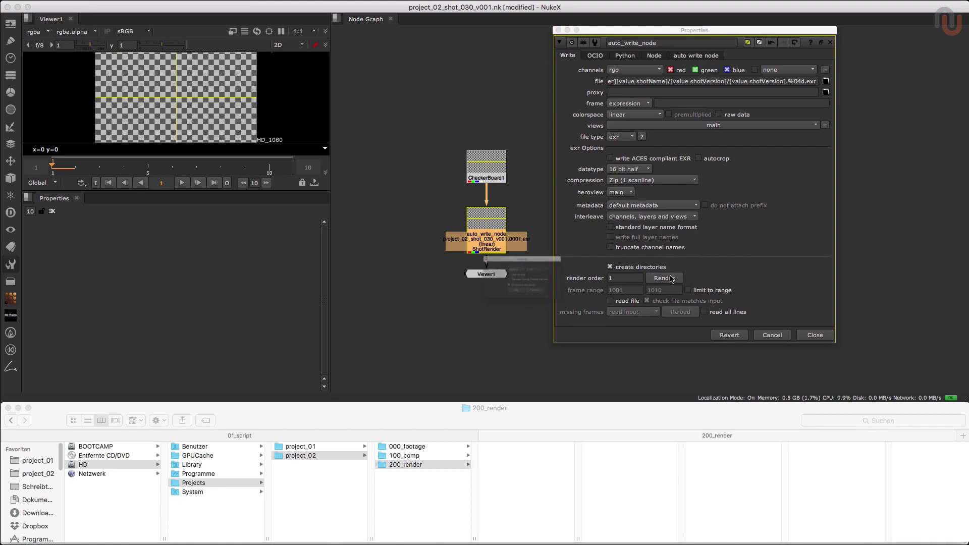
{"action": "left_click", "coordinate": [514, 295]}
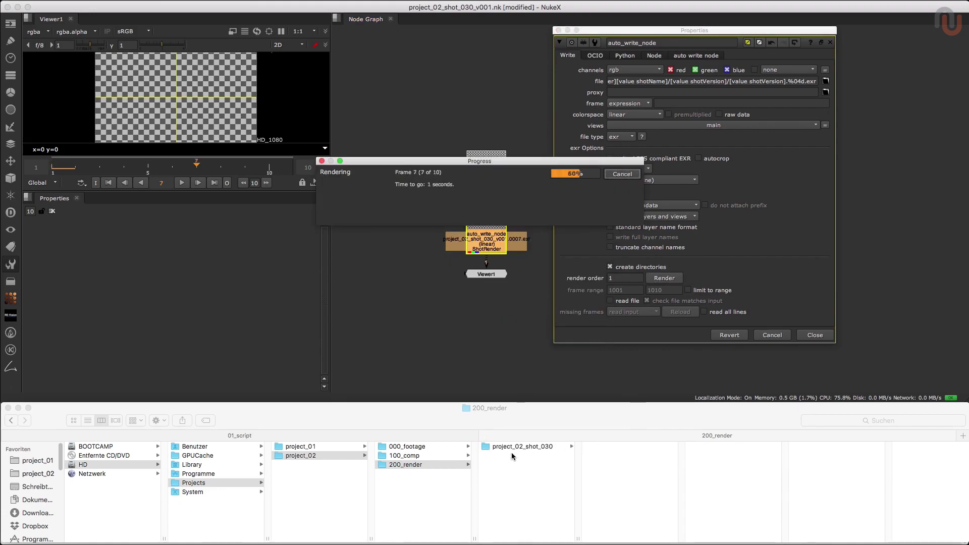
Step: Open 200_render/project_02_shot_030 in Finder and widen the column to read the new folder name
{"action": "left_click", "coordinate": [570, 420]}
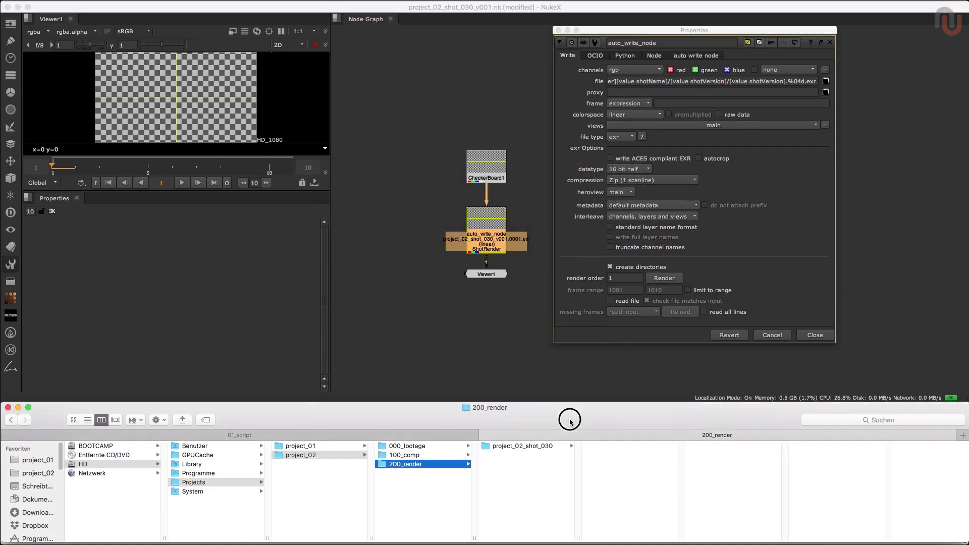
{"action": "left_click", "coordinate": [549, 447]}
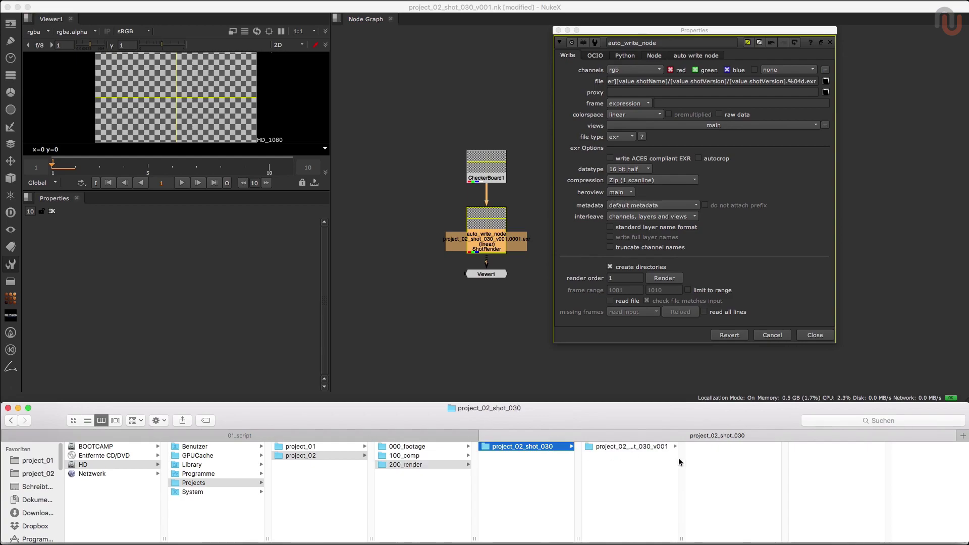
{"action": "double_click", "coordinate": [682, 539]}
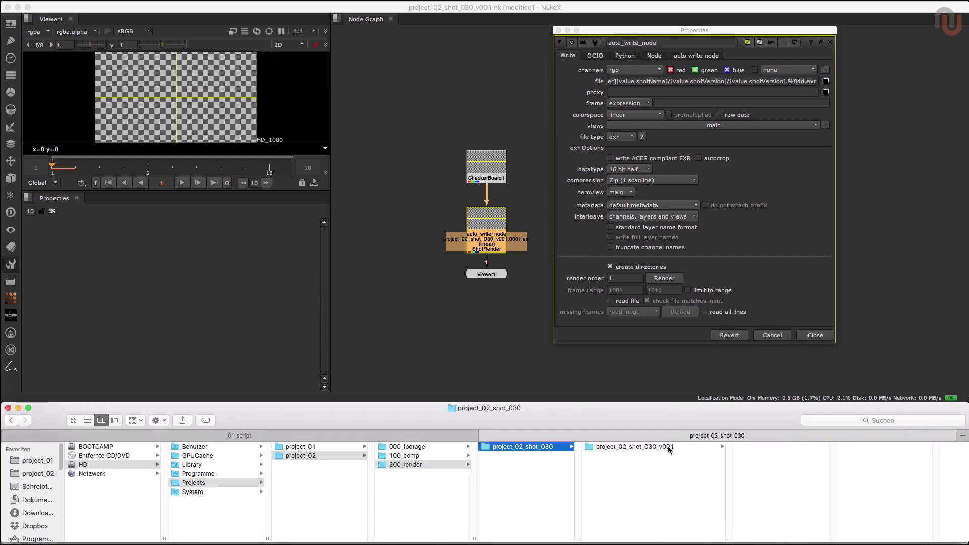
Step: View the ten frames in project_02_shot_030_v001, then browse to 100_comp/project_02_shot_030/03_prerenders/PreRender
{"action": "left_click", "coordinate": [668, 447]}
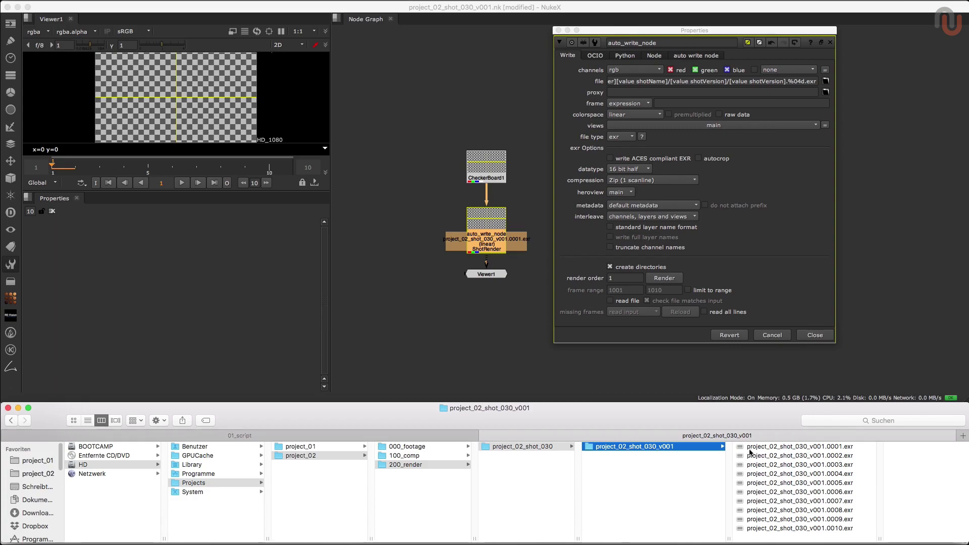
{"action": "left_click", "coordinate": [440, 455]}
{"action": "left_click", "coordinate": [511, 464]}
{"action": "left_click", "coordinate": [657, 465]}
{"action": "left_click", "coordinate": [729, 446]}
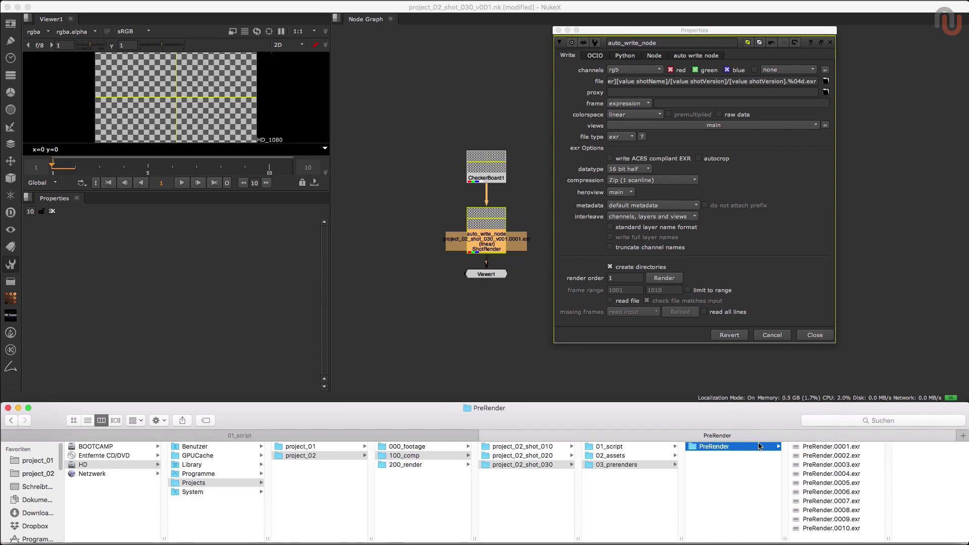
Step: Close the auto_write_node properties window, then bring up and dismiss the W_hotbox menu
{"action": "left_click", "coordinate": [696, 56]}
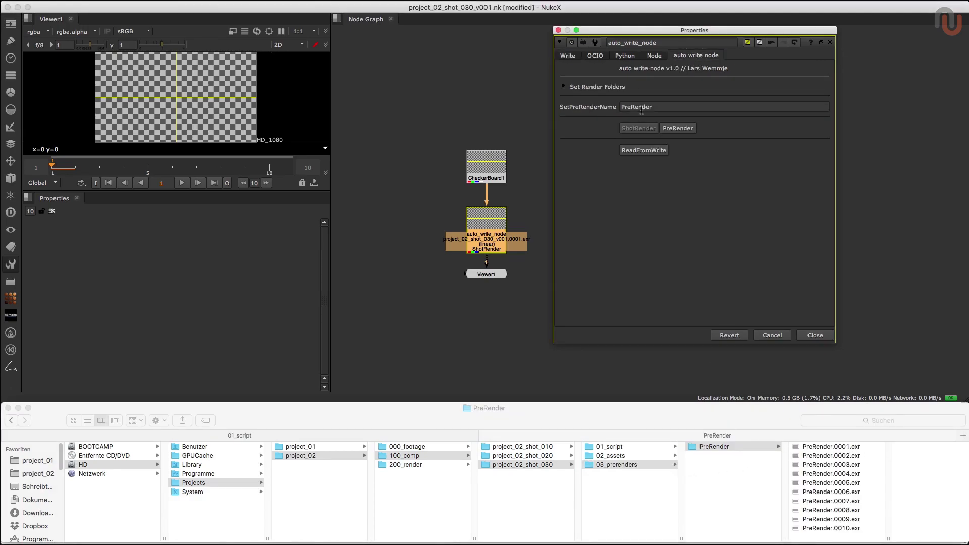
{"action": "left_click", "coordinate": [717, 447]}
{"action": "left_click", "coordinate": [514, 327]}
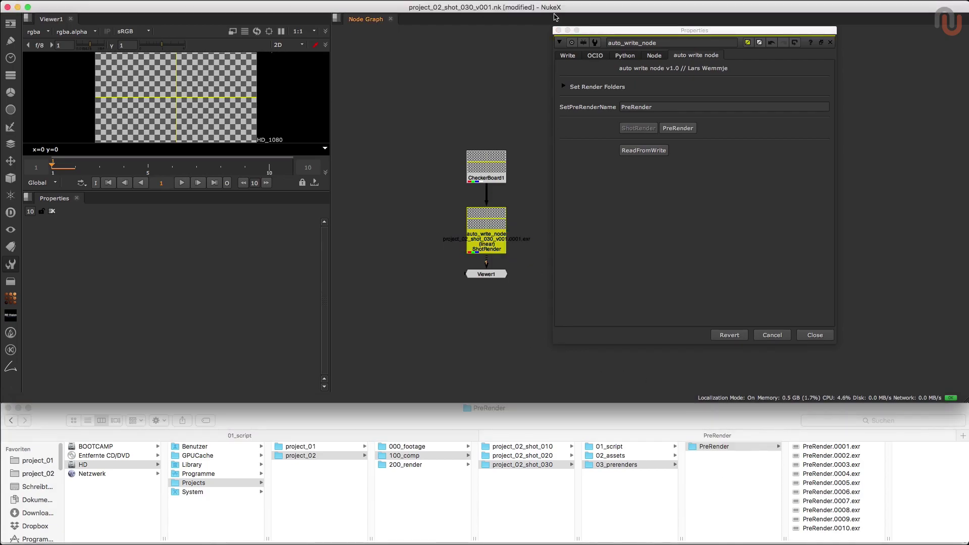
{"action": "left_click", "coordinate": [559, 30]}
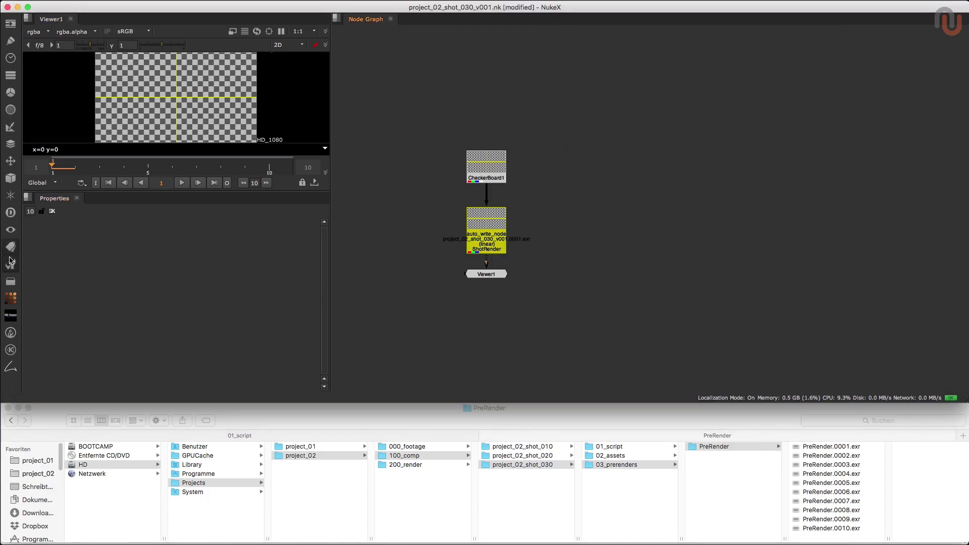
{"action": "key", "text": "grave"}
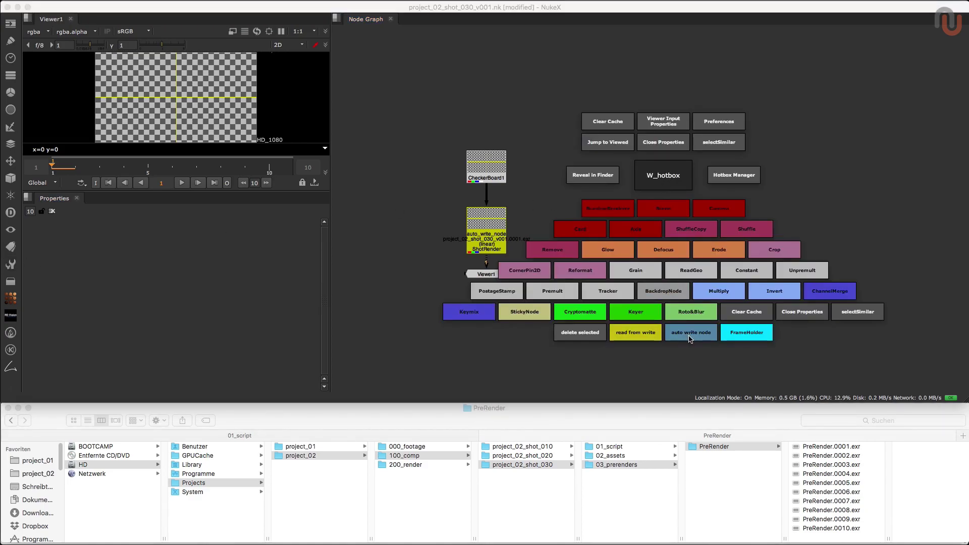
{"action": "left_click", "coordinate": [700, 334]}
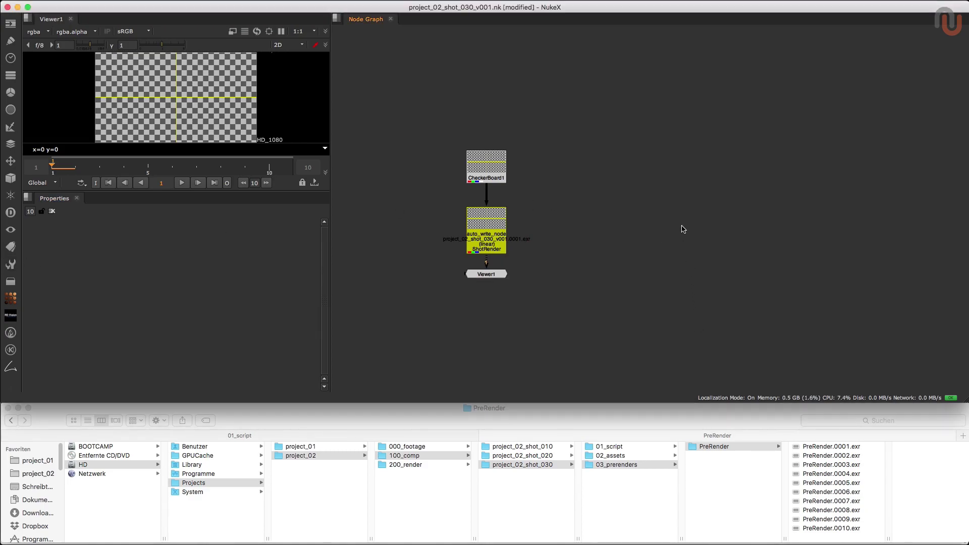